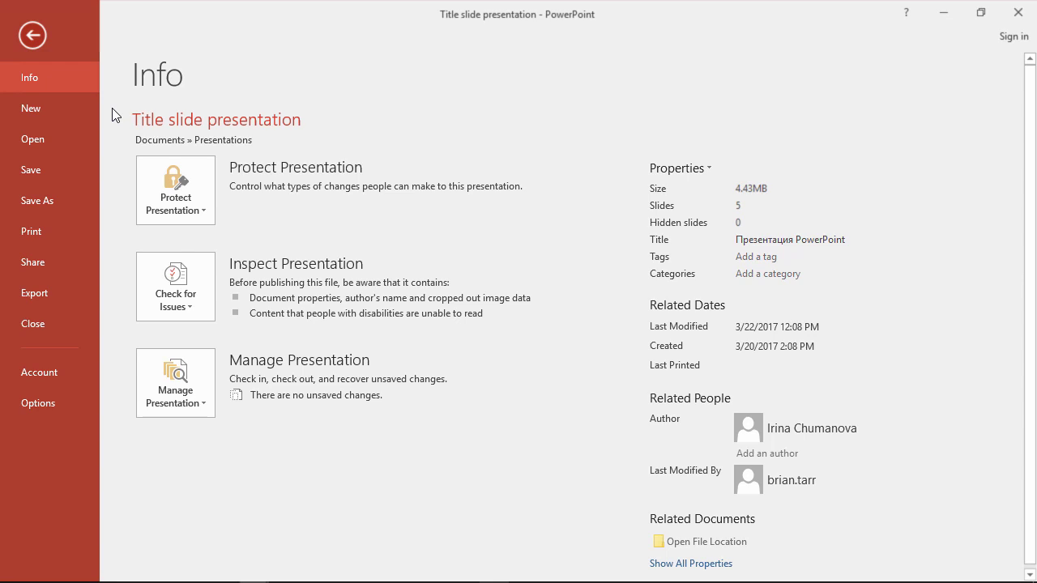
- Browse the new-presentation templates, then return to editing the five-slide 'Title slide presentation'
click(73, 110)
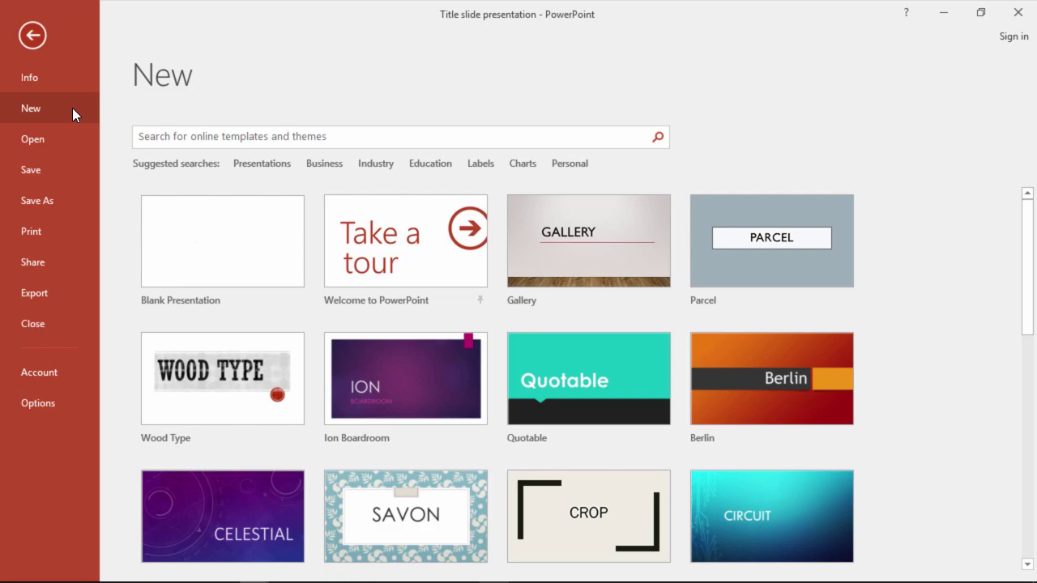
key(Escape)
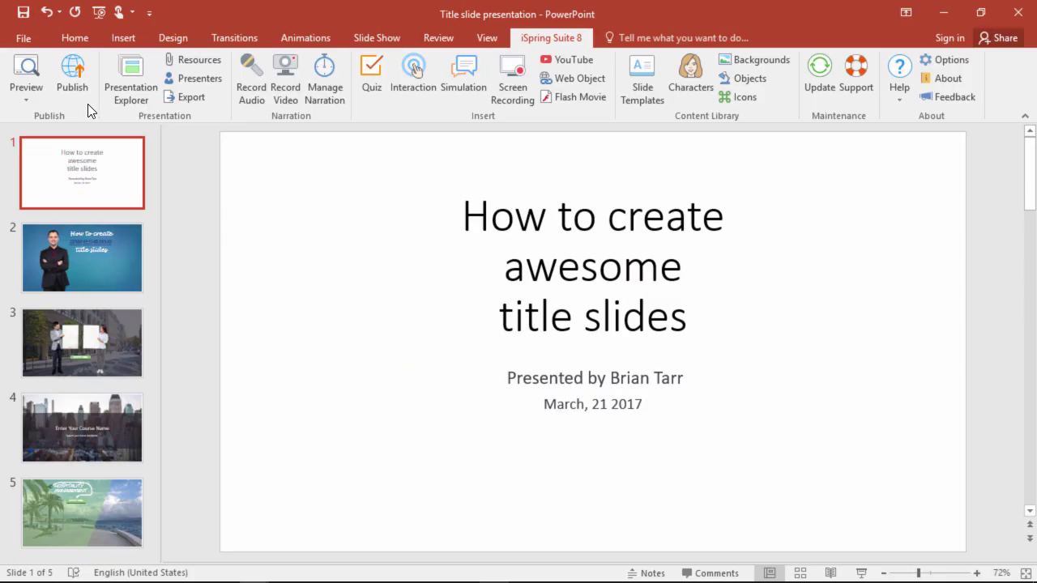
click(175, 43)
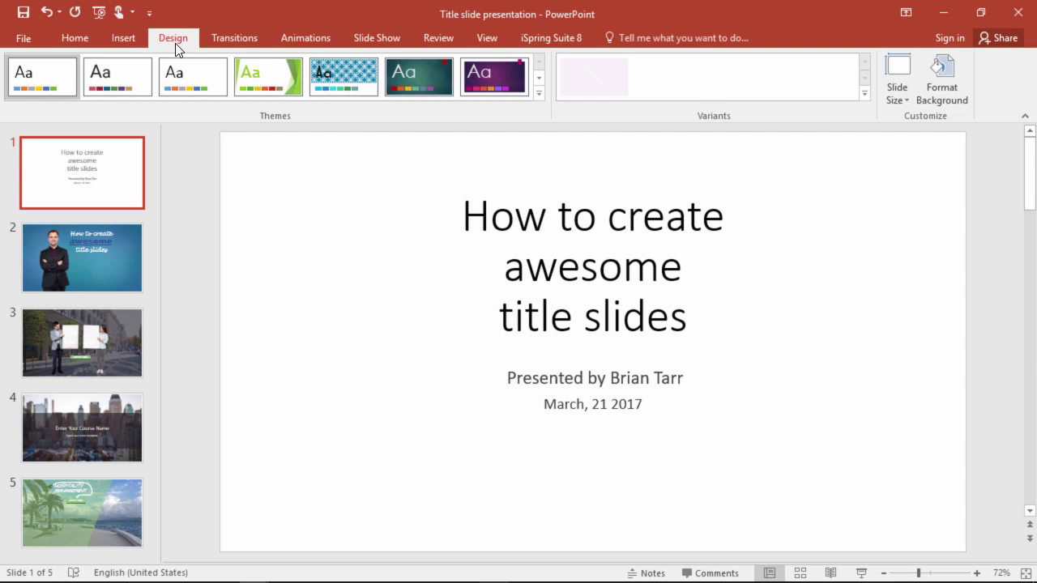
click(539, 94)
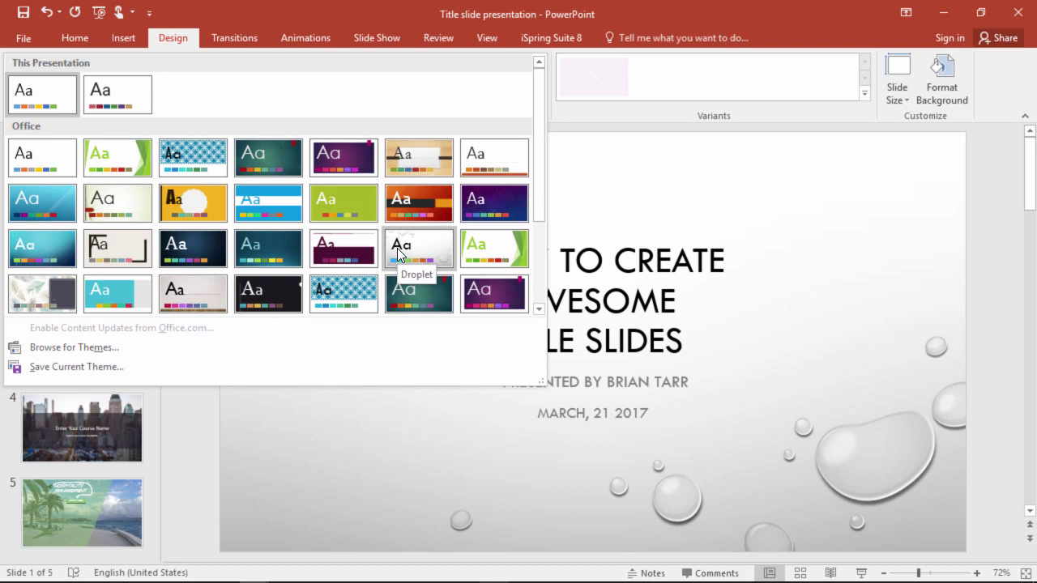
key(Escape)
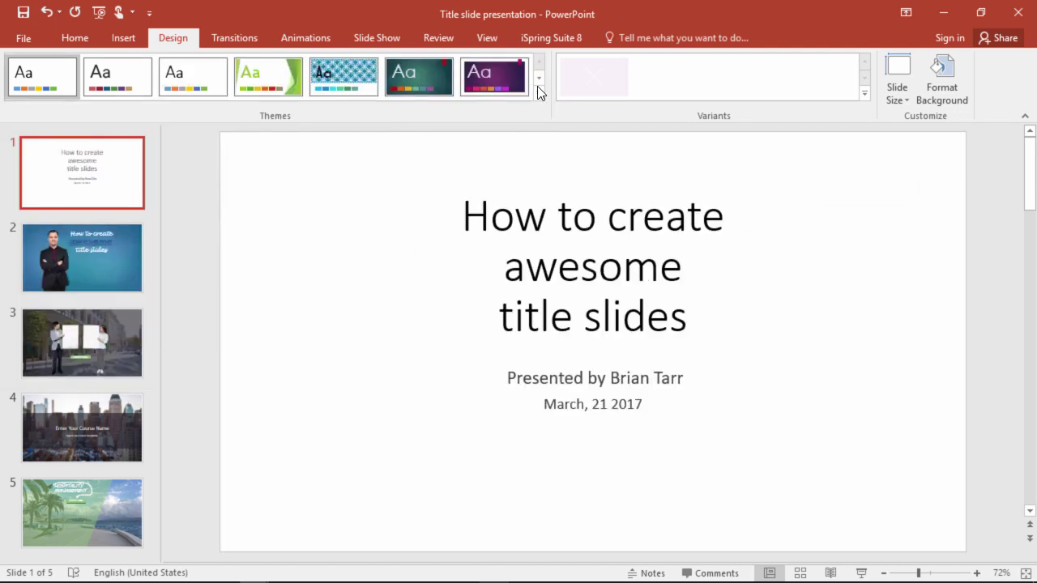
click(552, 41)
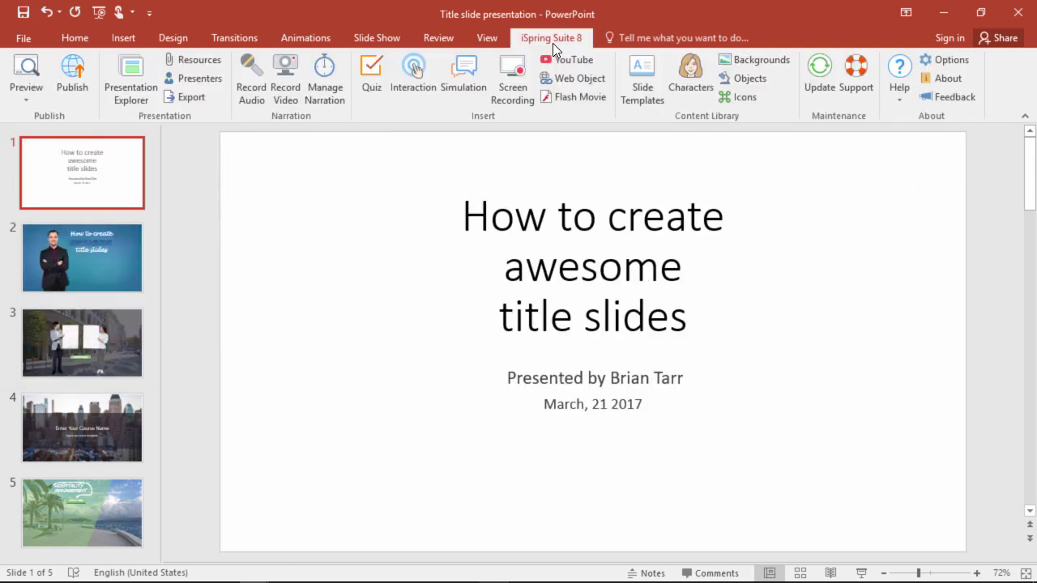
- Insert the Office-section Course Title template from iSpring Slide Templates as slide 2
click(642, 101)
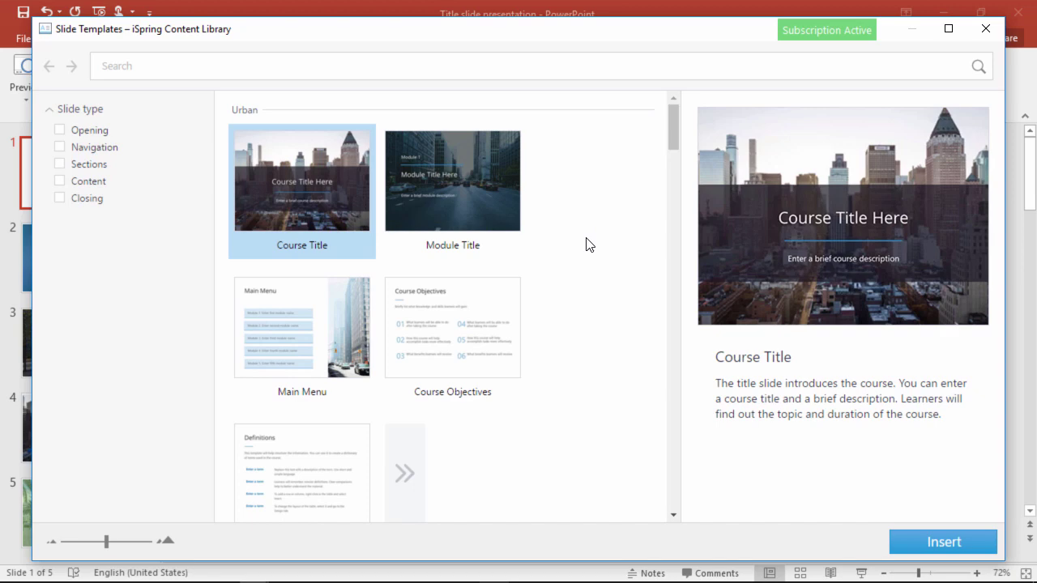
scroll(585, 251, down, 5)
scroll(581, 253, down, 11)
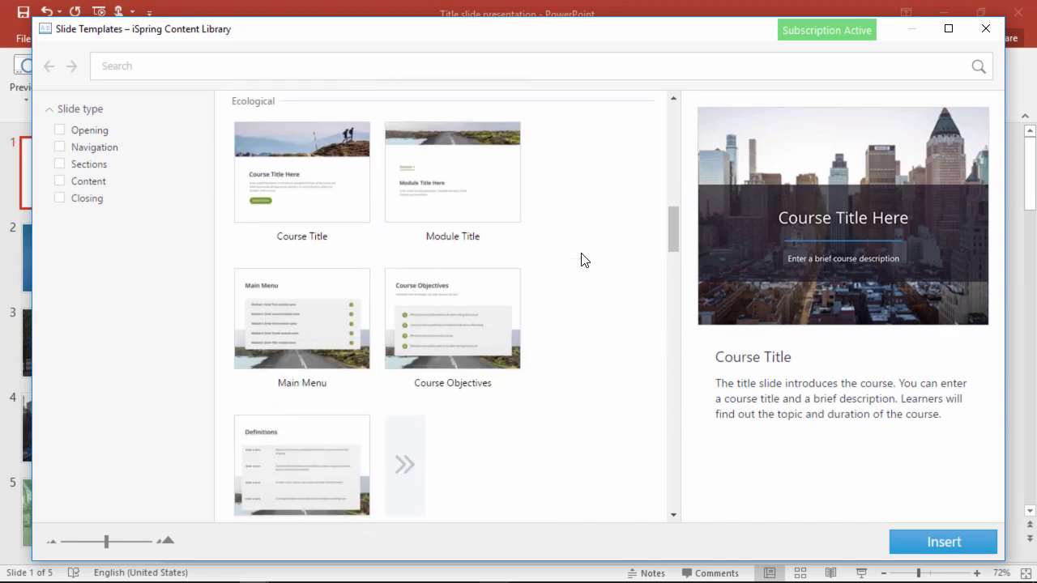
scroll(579, 258, down, 10)
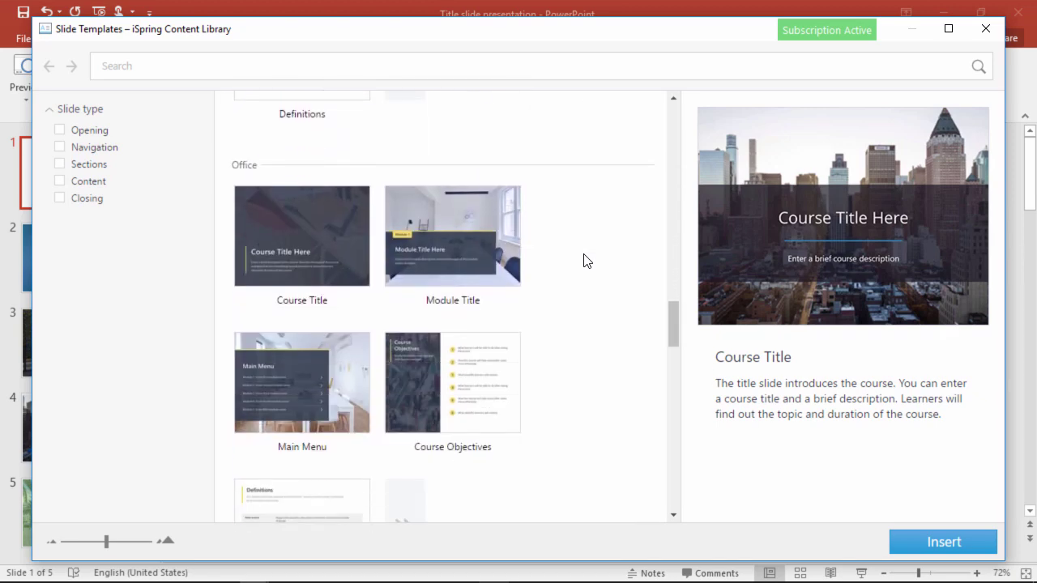
double_click(297, 162)
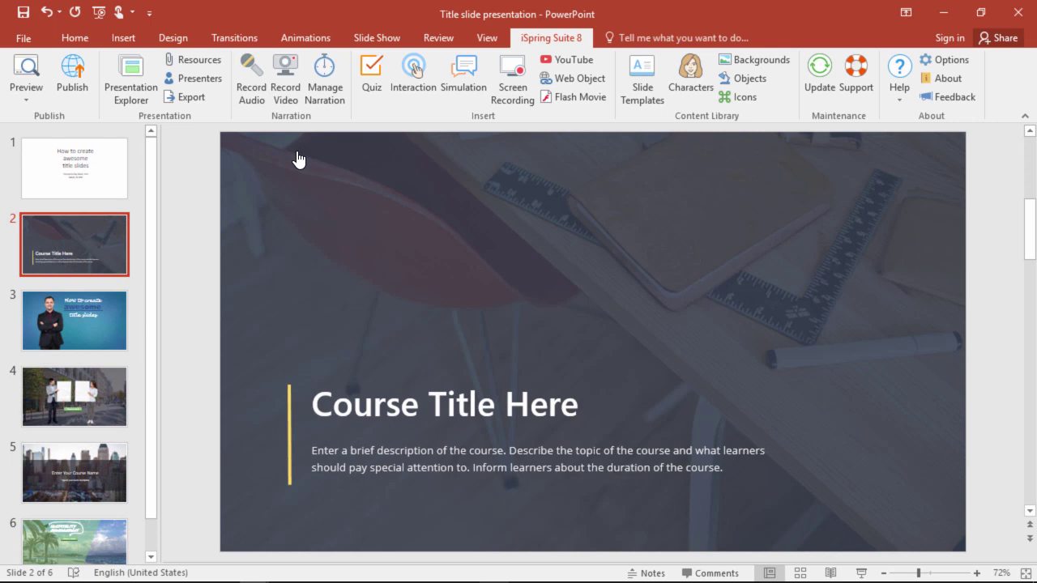
- Delete the template's desk photo from behind slide 2's dark overlay
drag(293, 199, 335, 208)
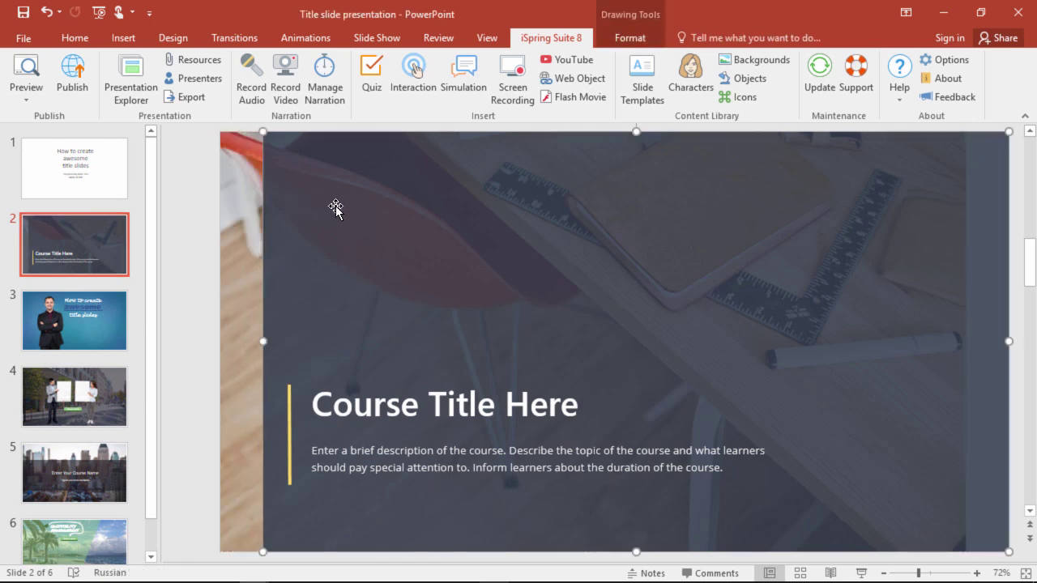
click(242, 218)
key(Delete)
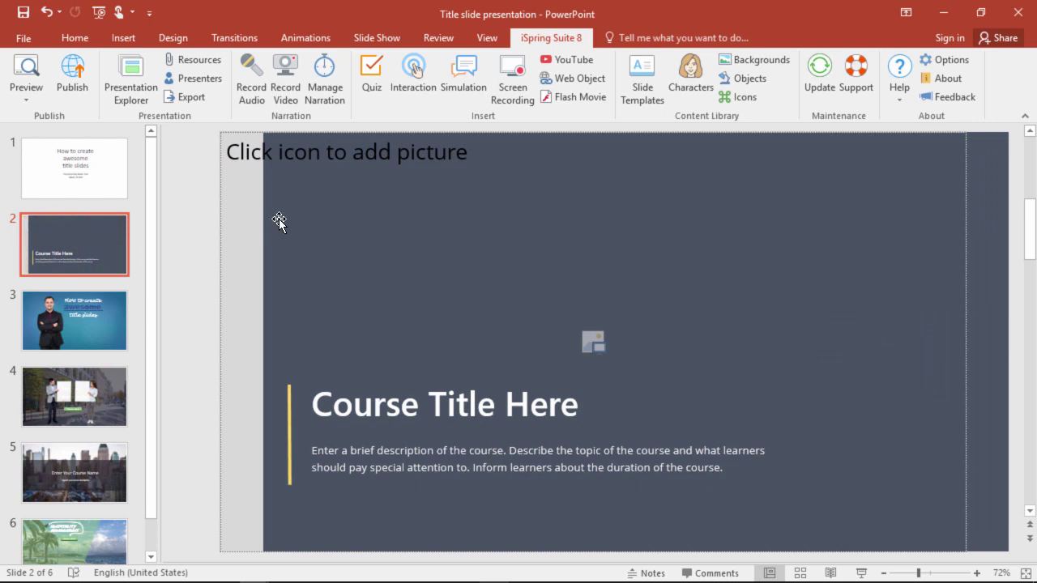
- Insert the Offices 'Conference room' background and enlarge it to cover the slide
click(744, 64)
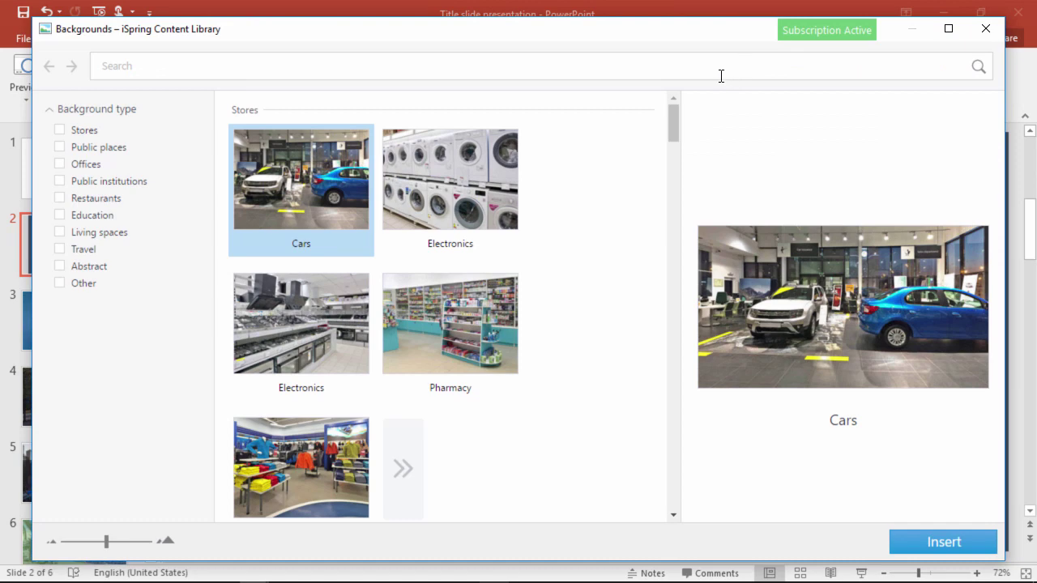
click(90, 164)
scroll(344, 223, down, 10)
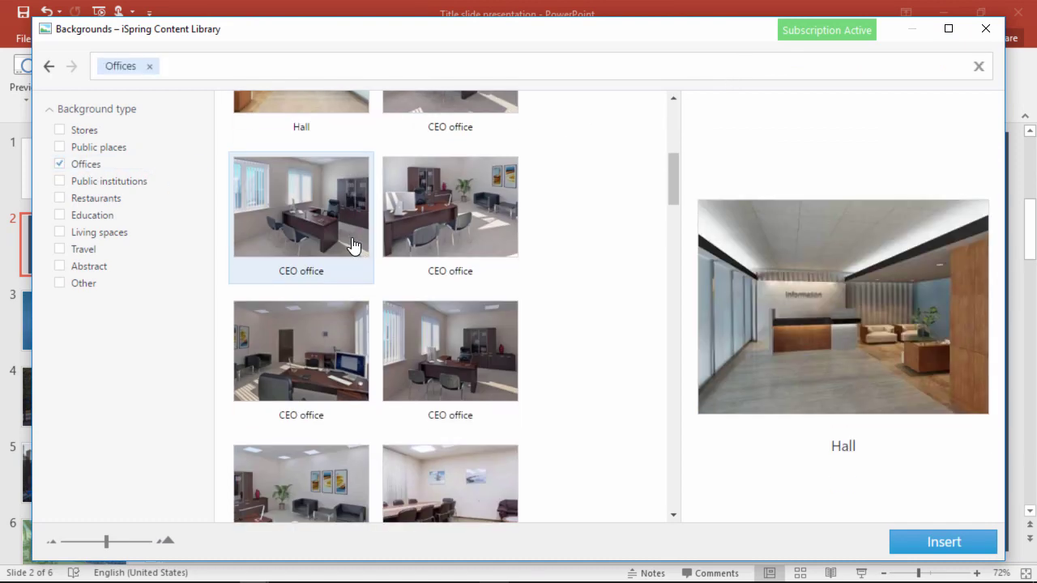
scroll(352, 245, down, 5)
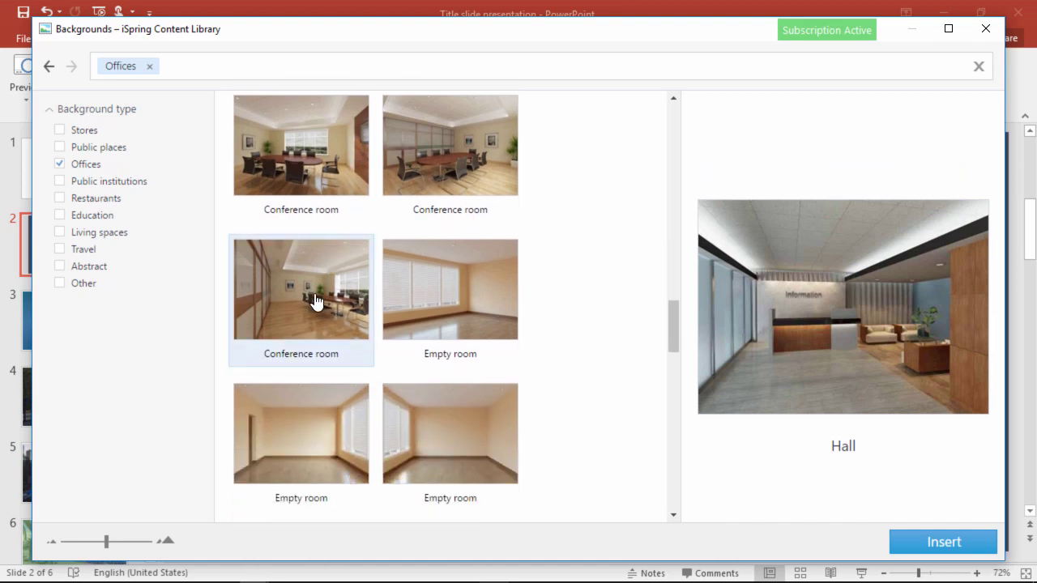
double_click(316, 291)
drag(333, 295, 512, 291)
drag(330, 124, 222, 122)
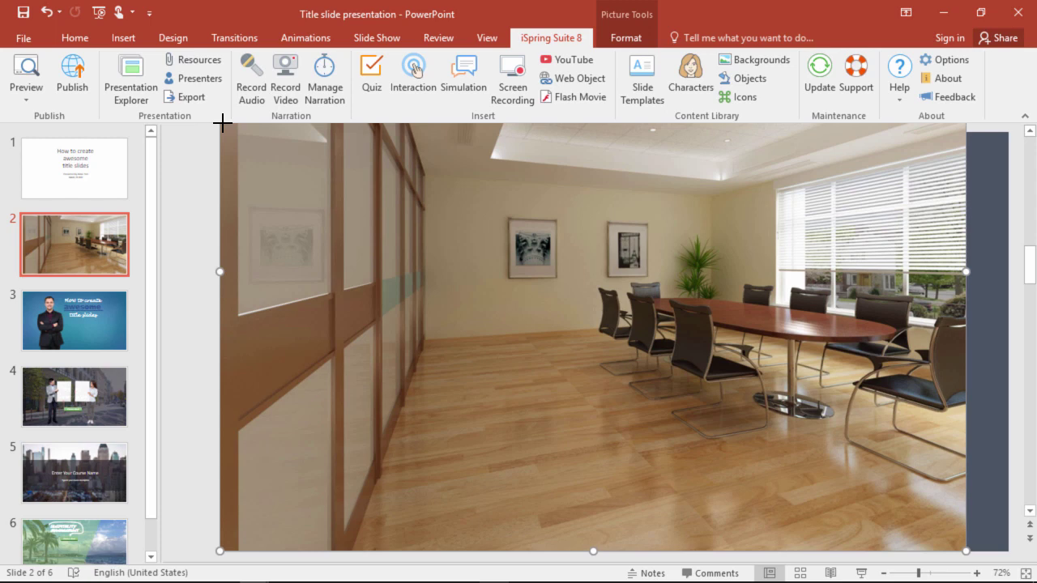
- Send the conference-room photo to back and realign the dark overlay with the slide
right_click(375, 294)
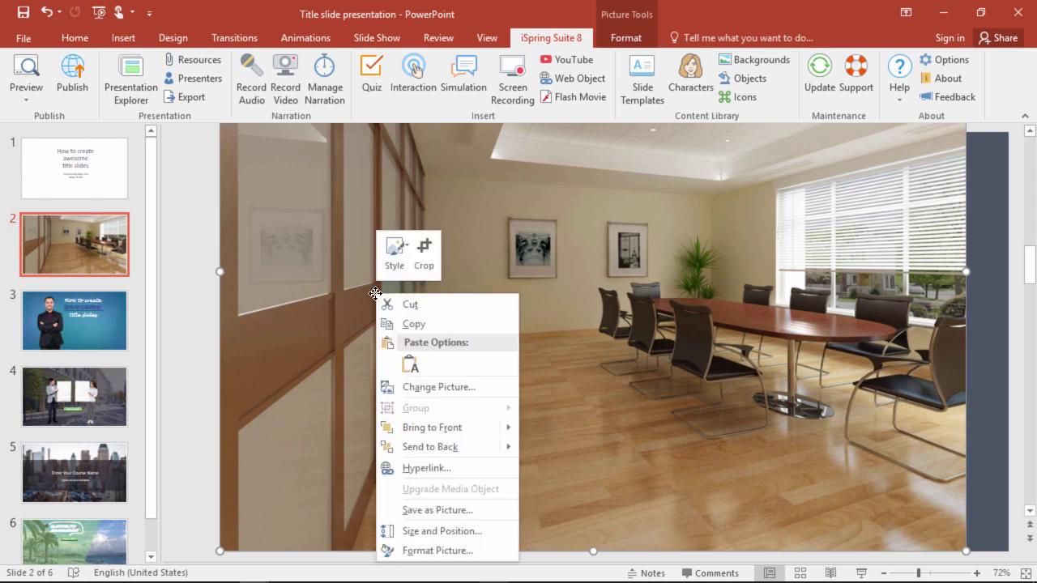
click(466, 450)
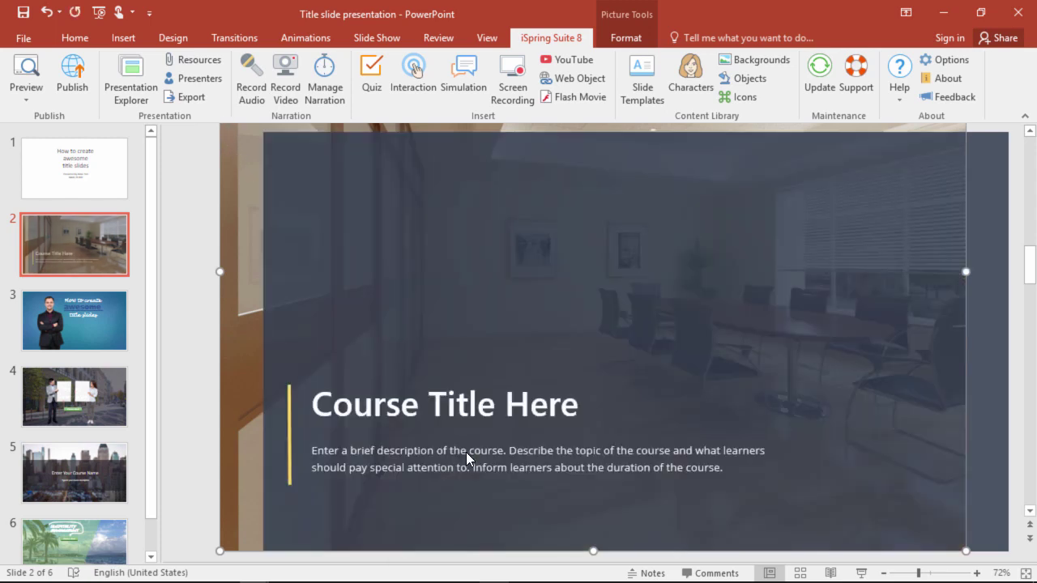
click(546, 301)
mouse_move(546, 301)
mouse_down()
mouse_move(499, 286)
mouse_move(505, 299)
mouse_up()
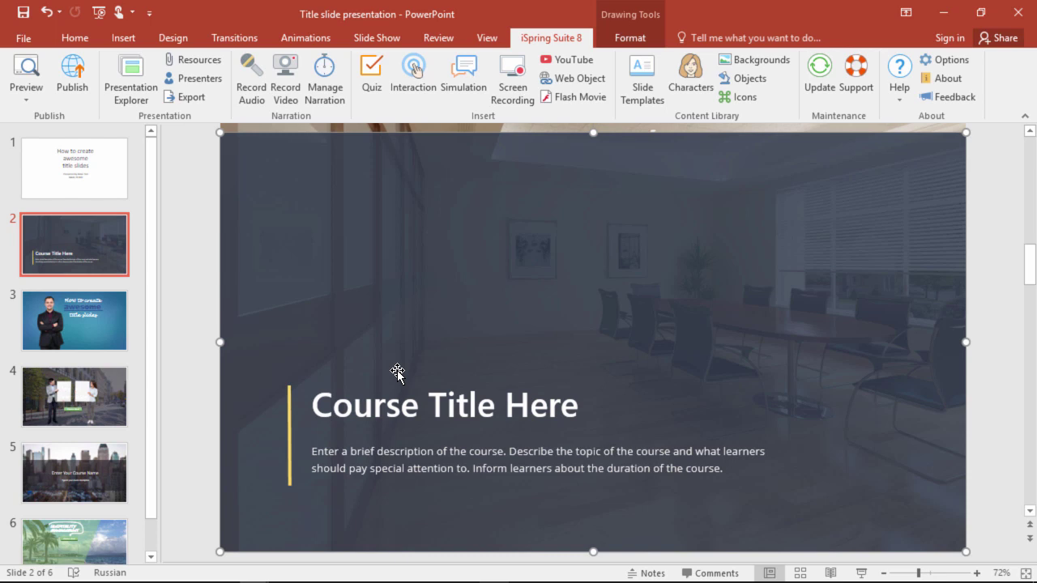
- Change the yellow accent line's outline to light blue, then go to slide 3
right_click(289, 435)
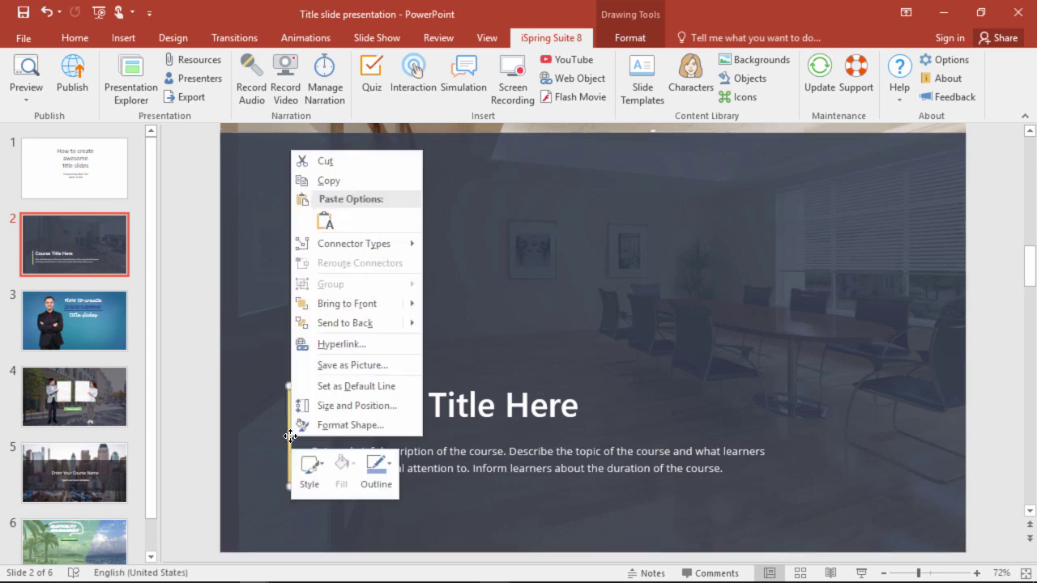
click(385, 477)
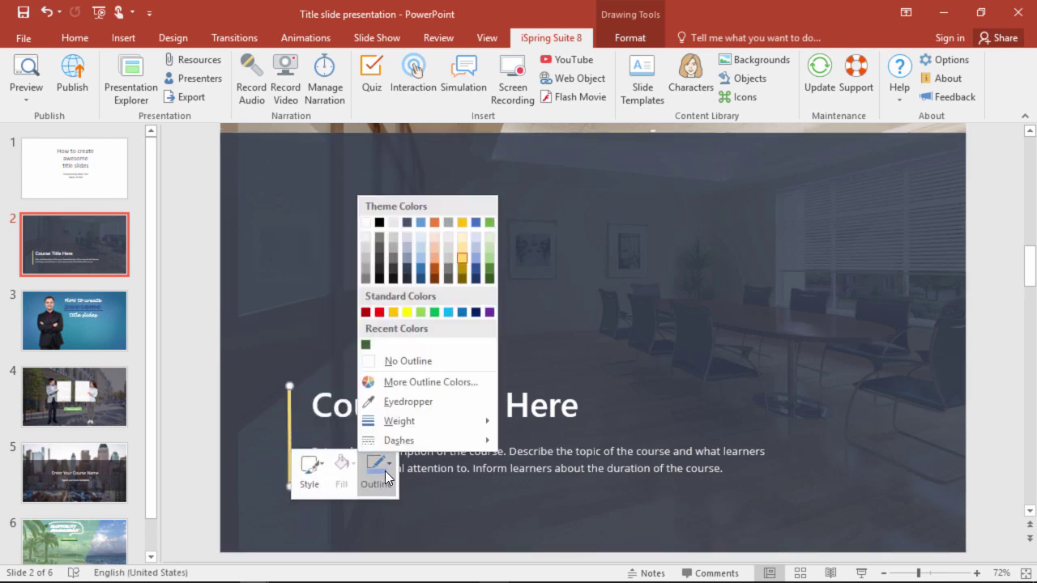
click(476, 257)
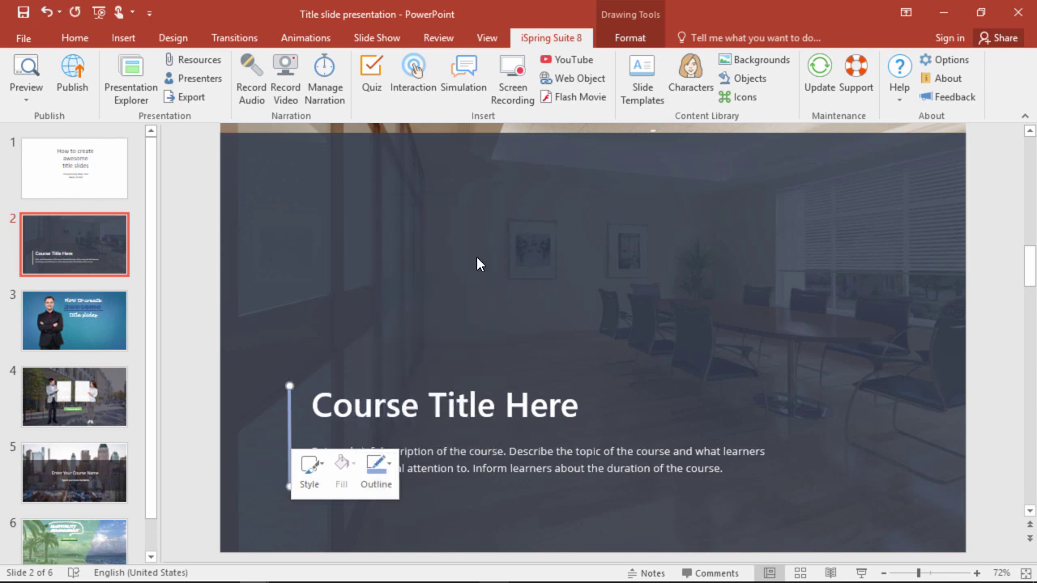
click(476, 257)
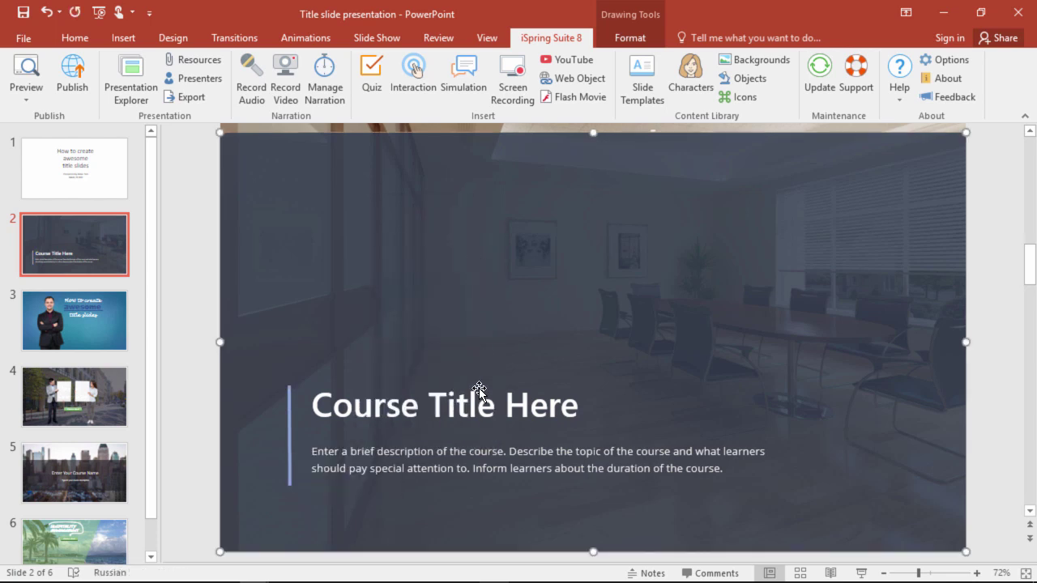
click(491, 411)
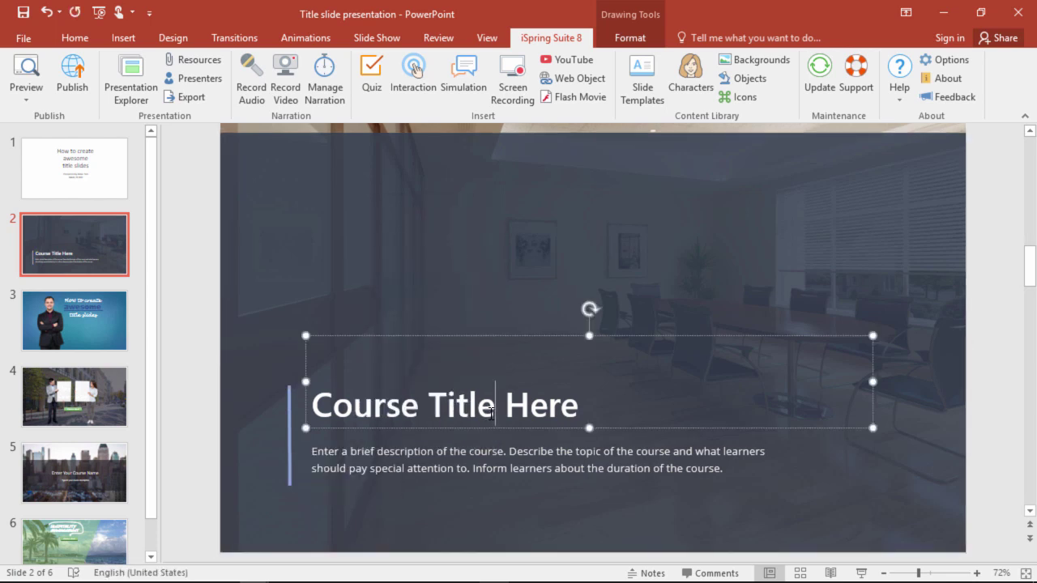
click(97, 342)
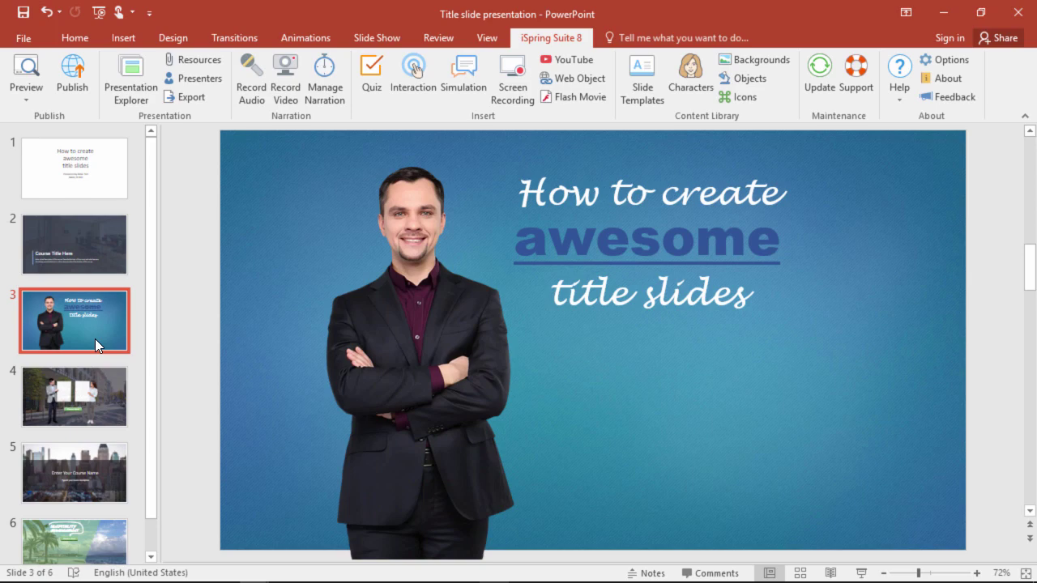
- Review slides 4 and 5, checking the city banner's 40% transparent solid fill, then go to slide 6
click(95, 384)
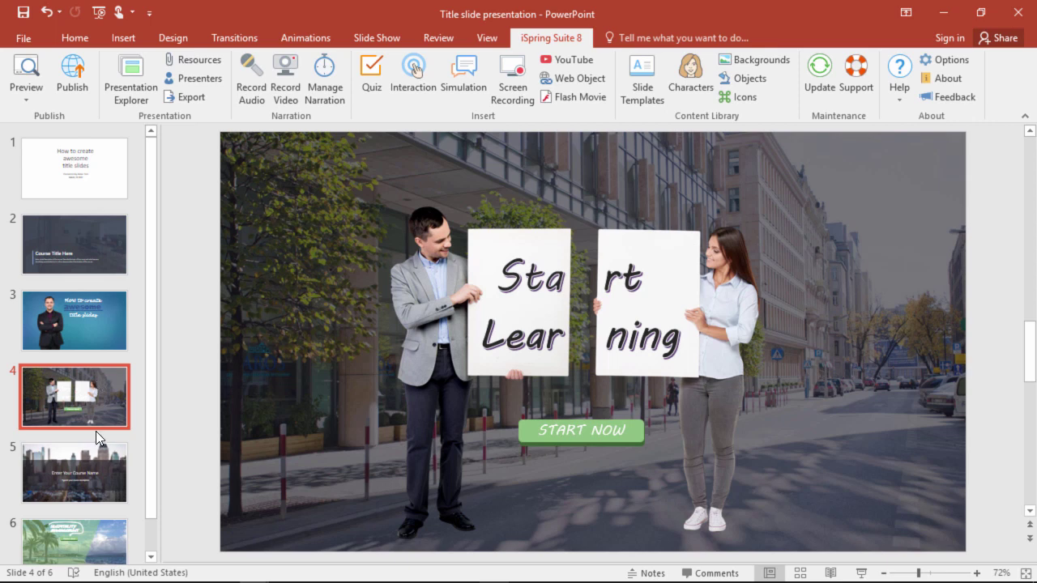
click(94, 461)
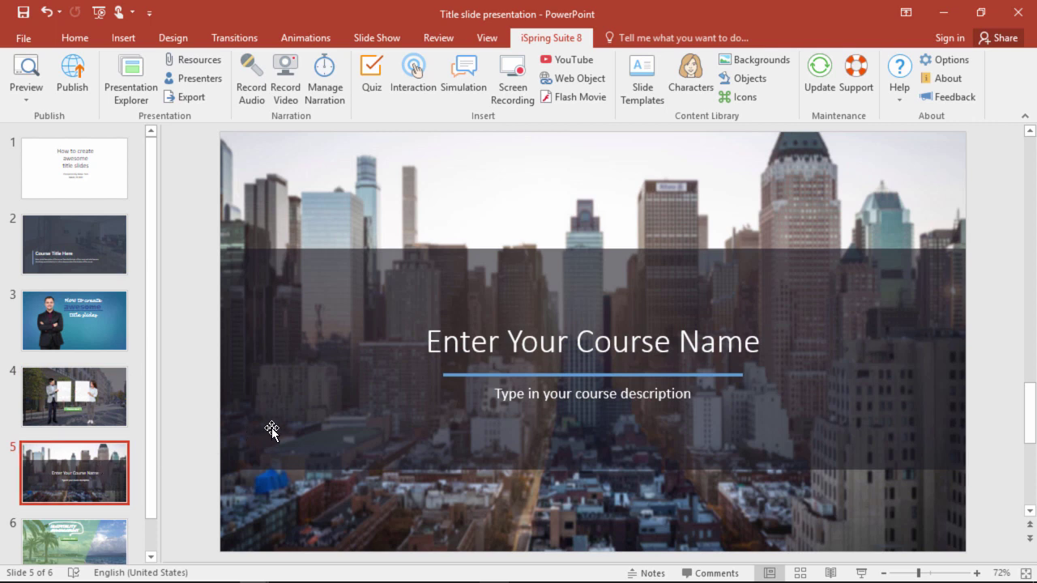
right_click(339, 451)
click(381, 431)
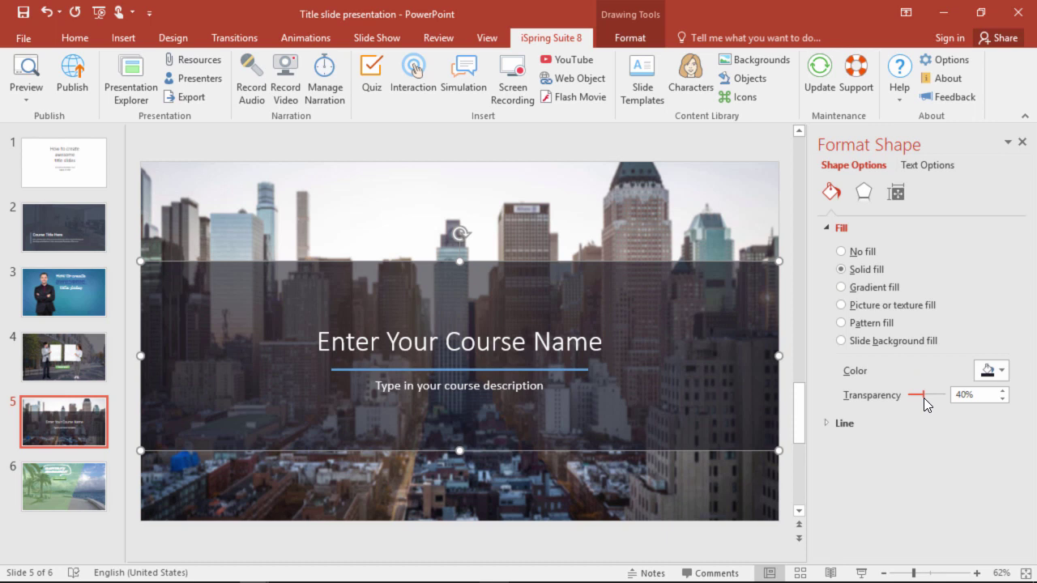
click(1022, 142)
scroll(113, 392, down, 1)
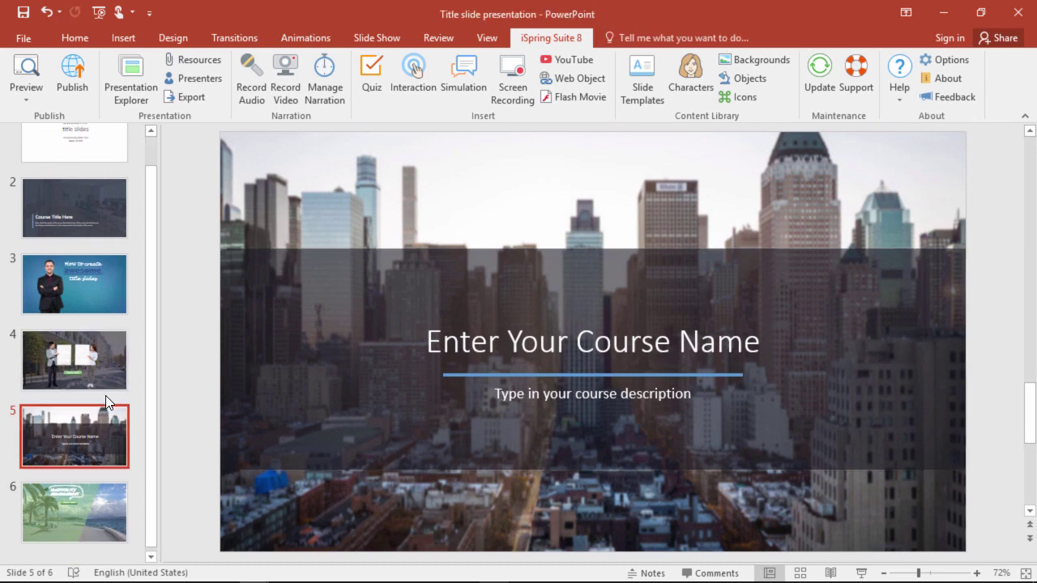
click(71, 512)
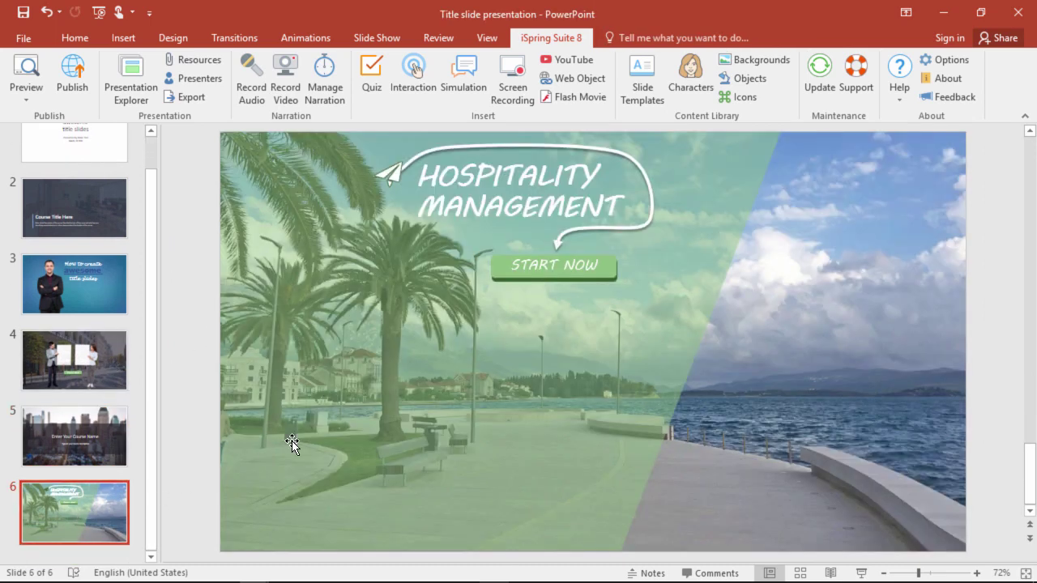
- Inspect the Hospitality Management slide's START NOW button and green overlay, then deselect
click(552, 269)
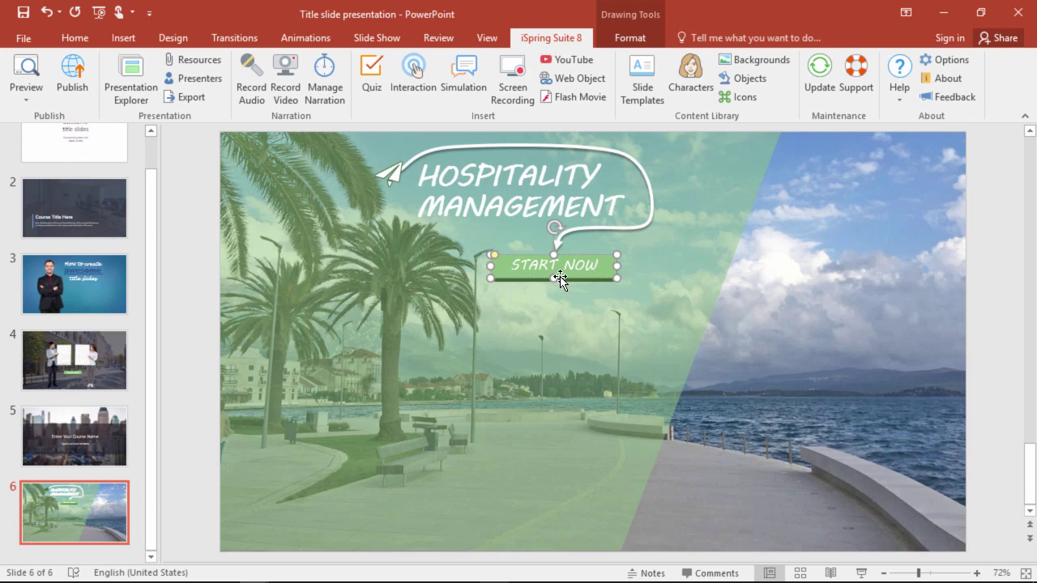
click(560, 300)
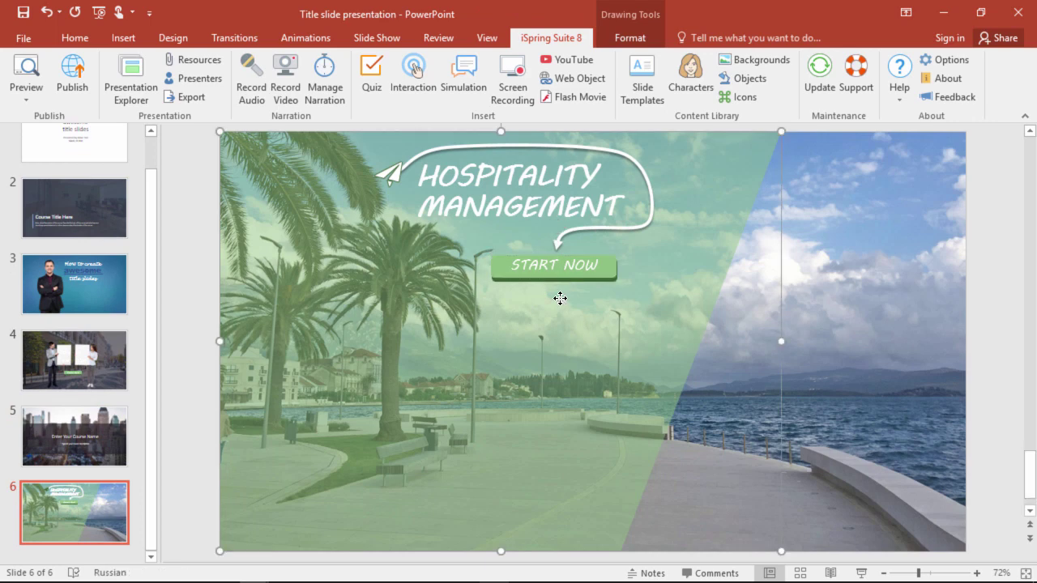
key(Escape)
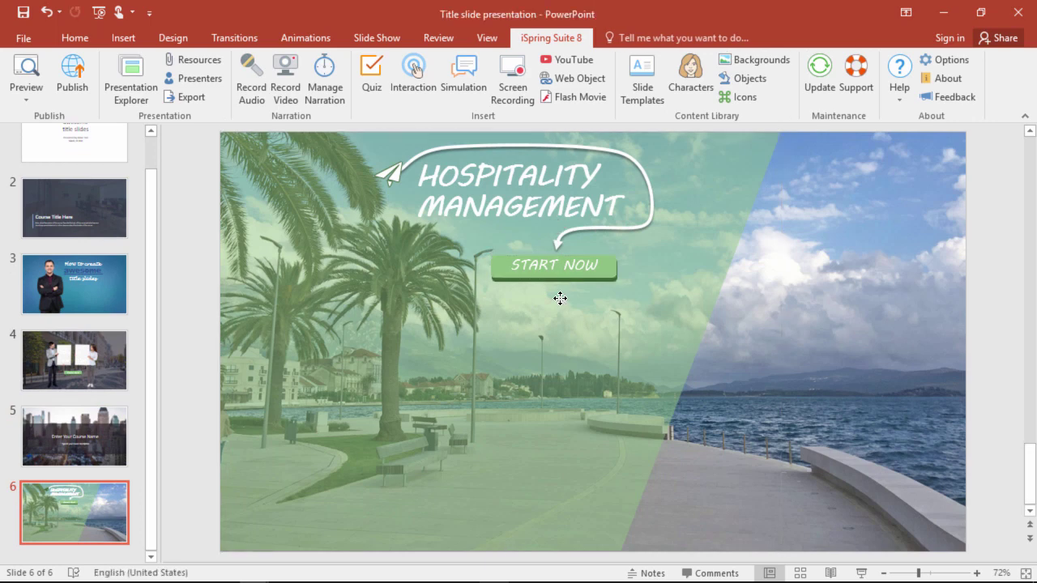